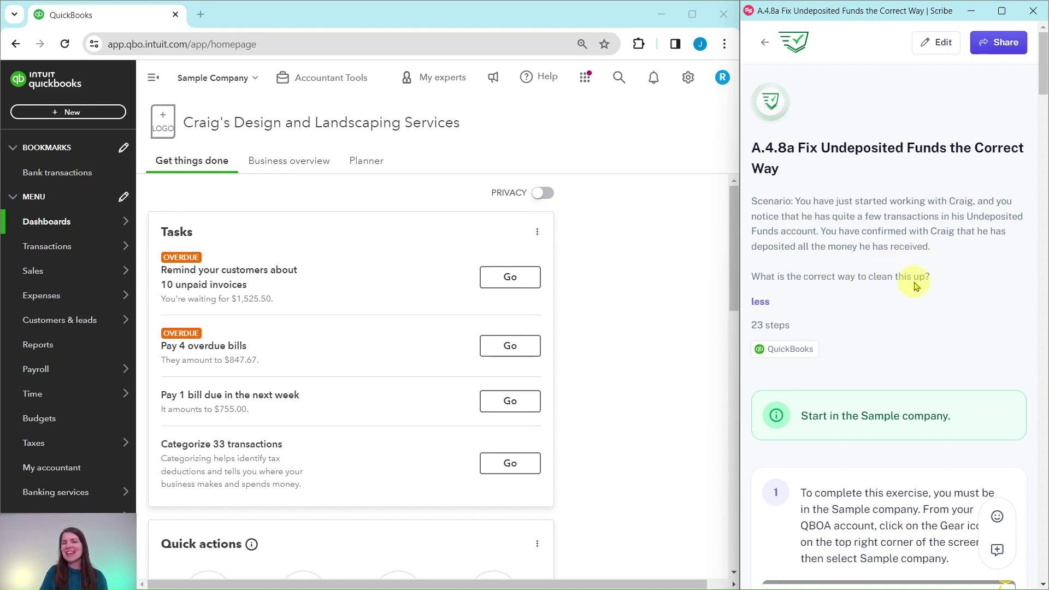
Go to the Checking account's Bank transactions page through the Transactions menu
scroll(917, 286, "down", 5)
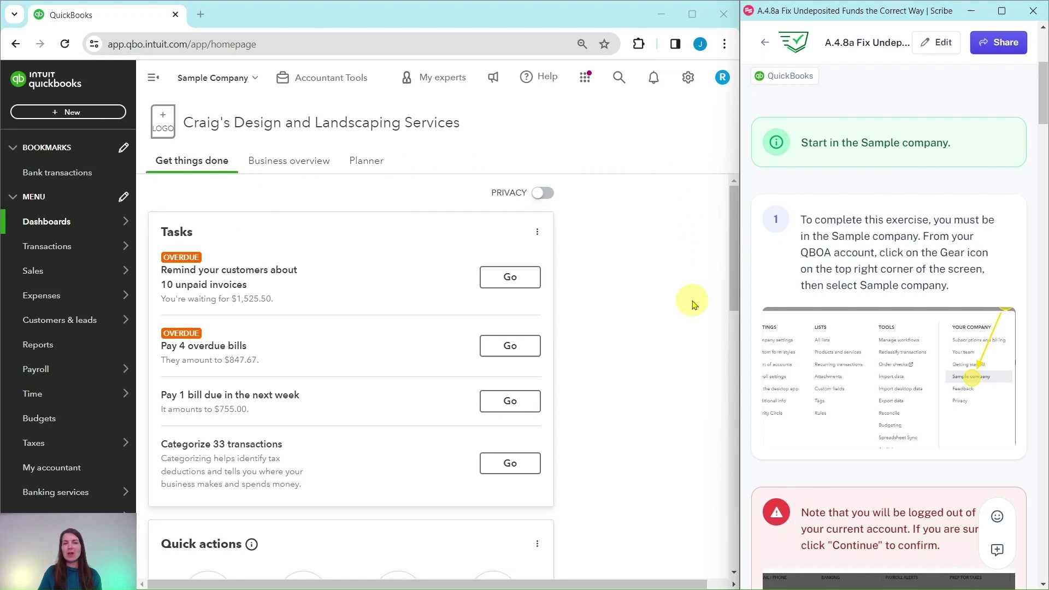
scroll(882, 314, "down", 3)
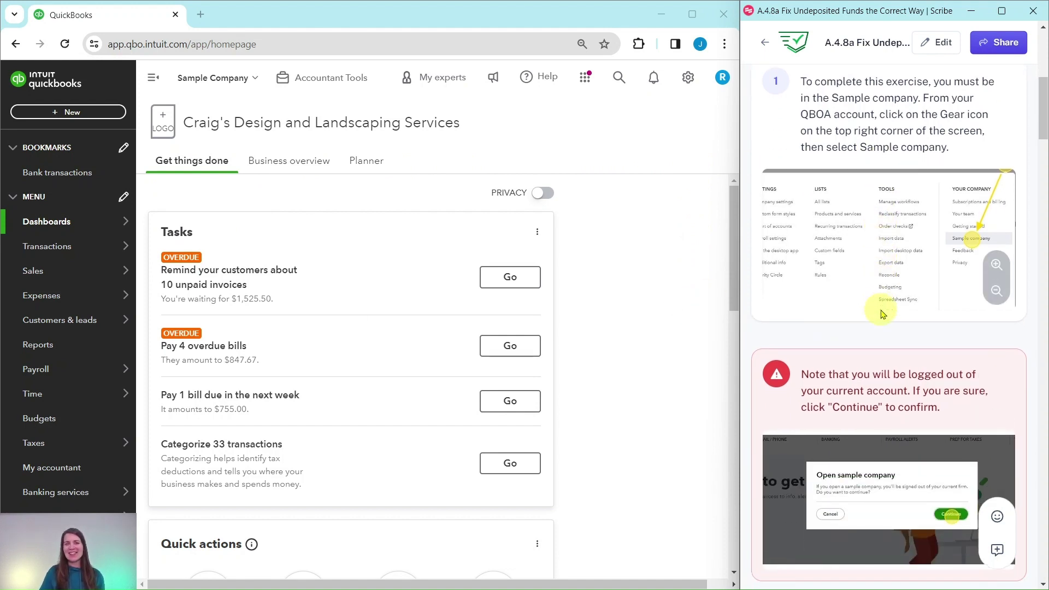
scroll(881, 314, "down", 8)
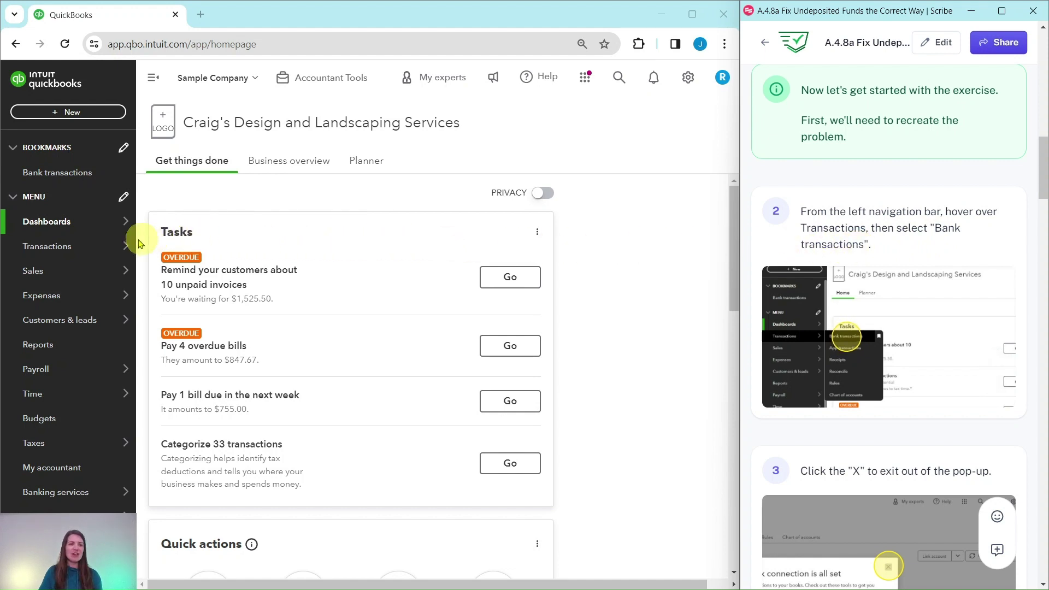
mouse_move(47, 243)
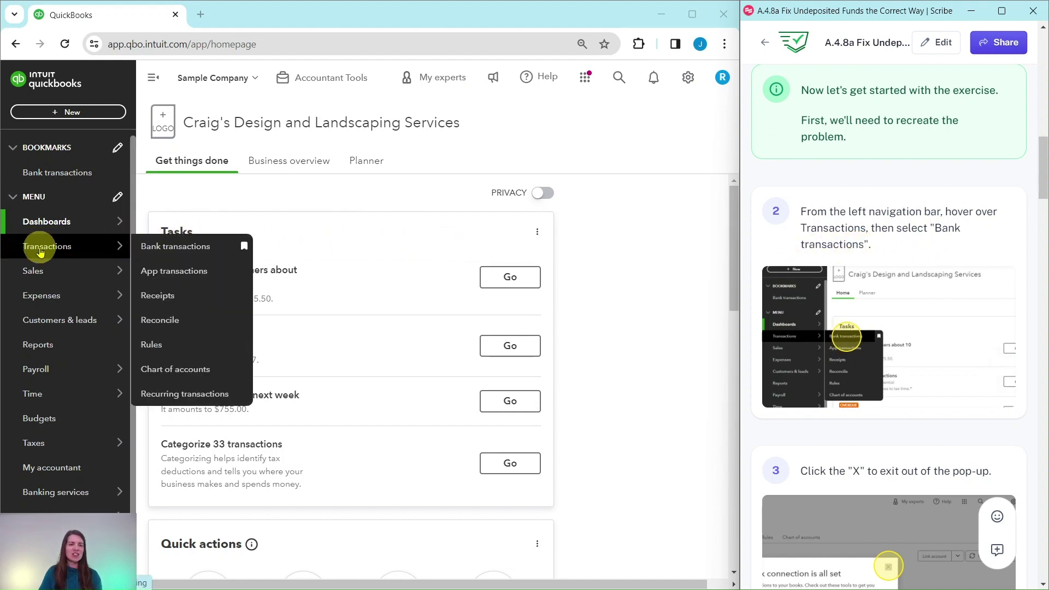
left_click(174, 248)
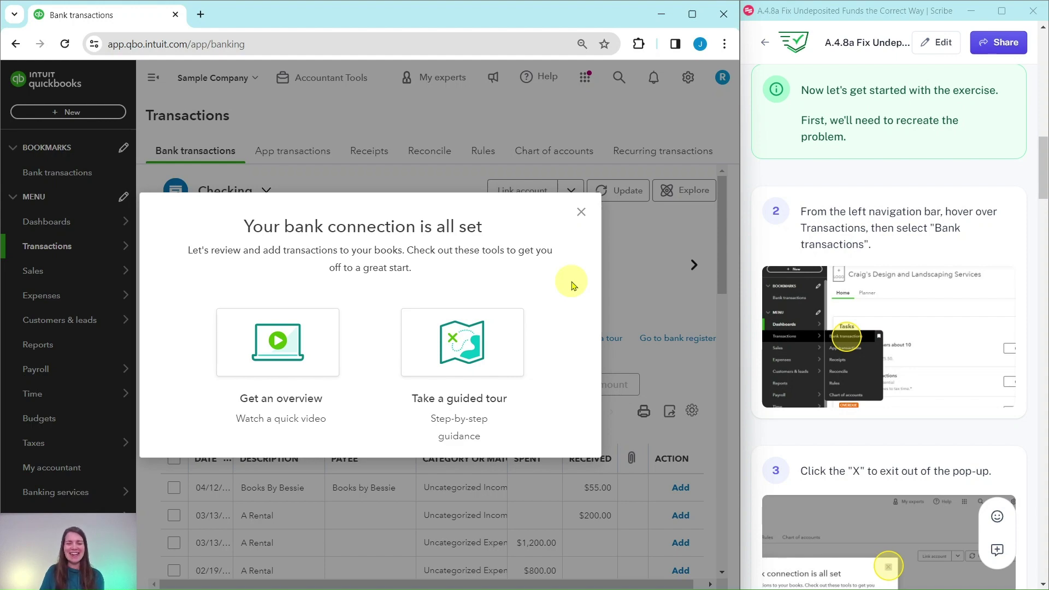
Dismiss the bank connection pop-up and open the 02/15 $408.00 line's suggested Deposit match
left_click(581, 214)
scroll(856, 272, "down", 10)
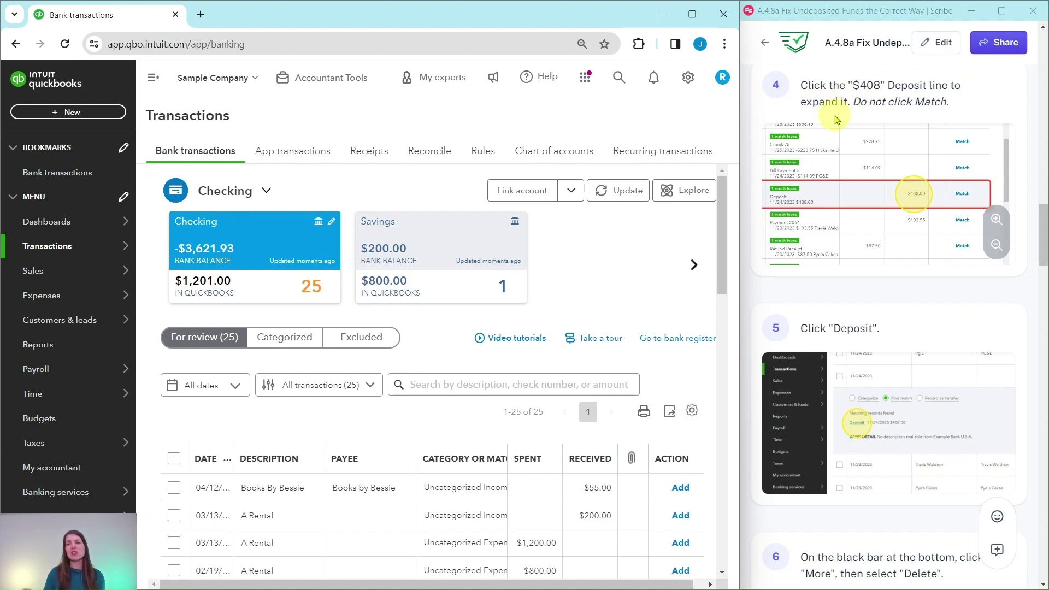
scroll(578, 320, "down", 3)
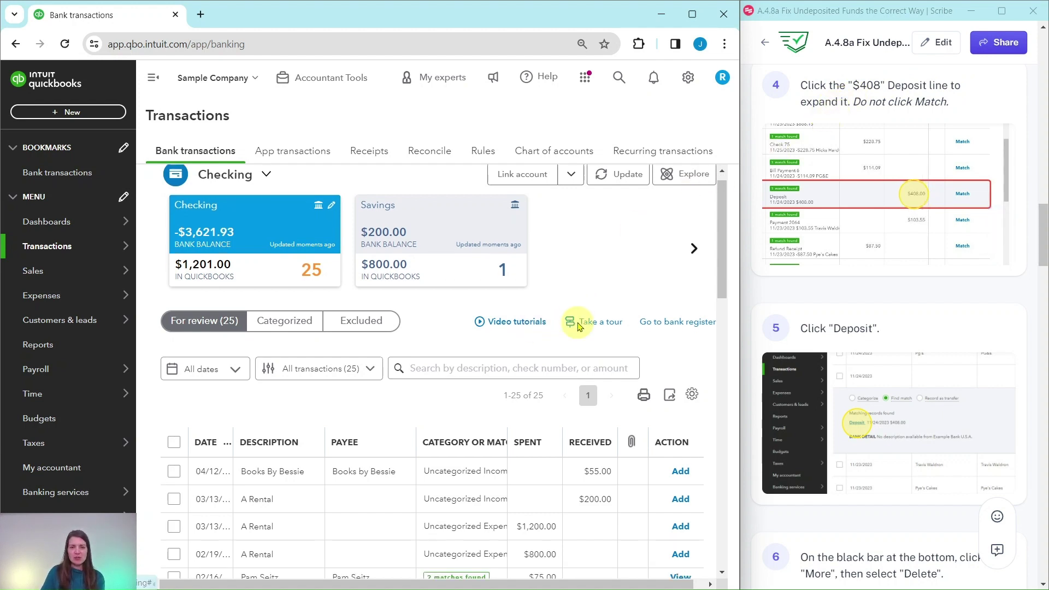
scroll(578, 321, "down", 2)
scroll(574, 320, "down", 3)
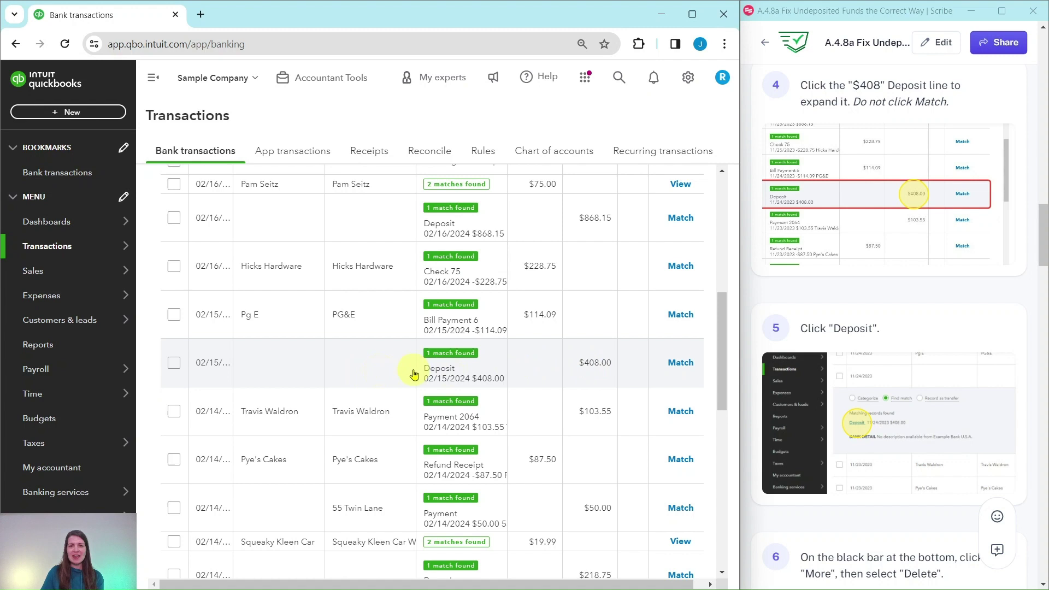
left_click(535, 373)
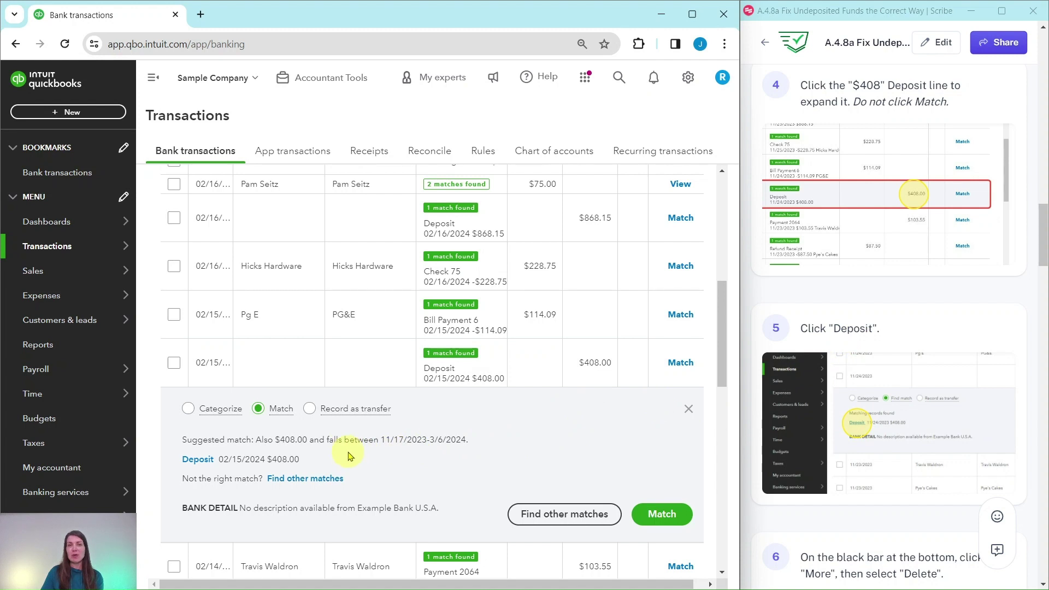
left_click(193, 463)
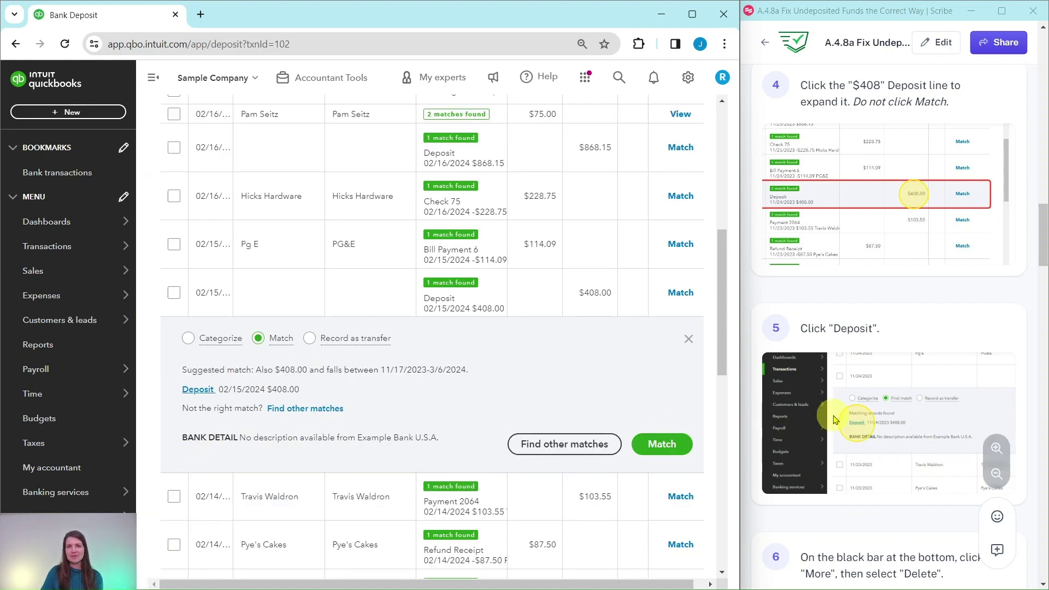
Delete the 02/15/2024 $408.00 Bank Deposit and confirm the warning
scroll(890, 328, "down", 9)
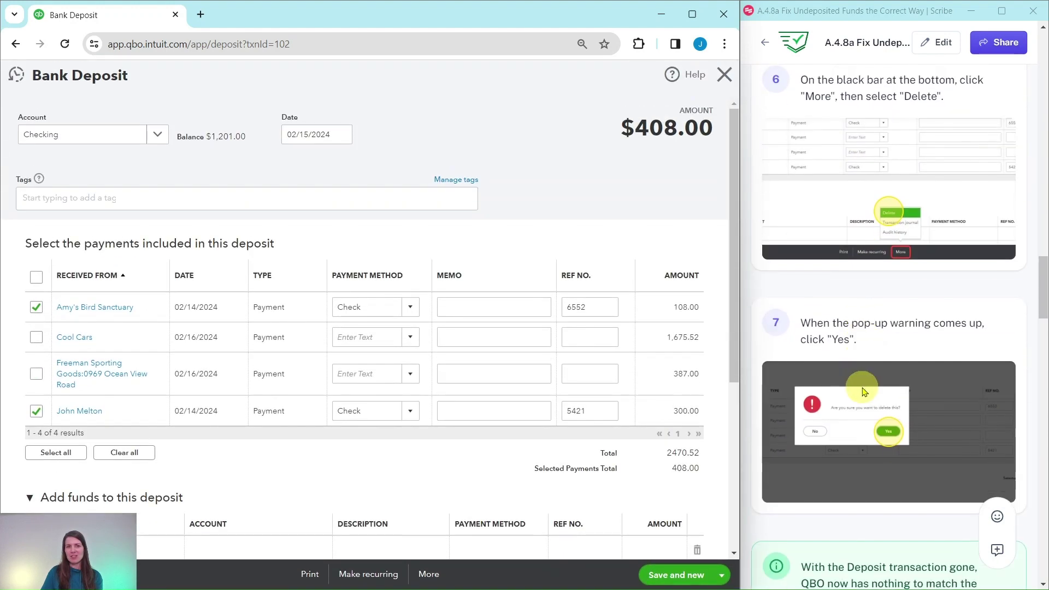
scroll(829, 133, "up", 1)
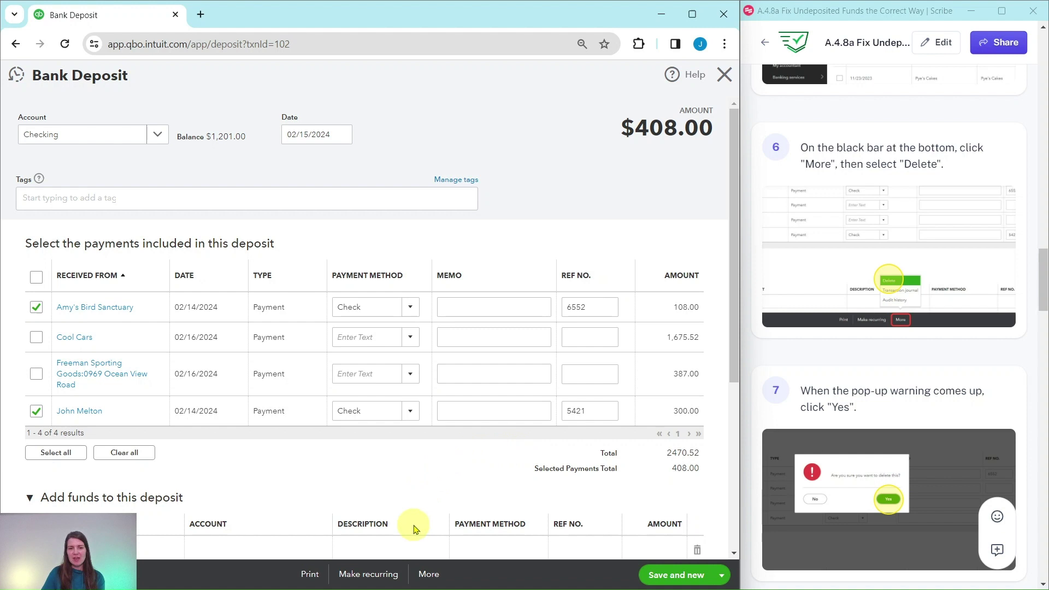
left_click(431, 576)
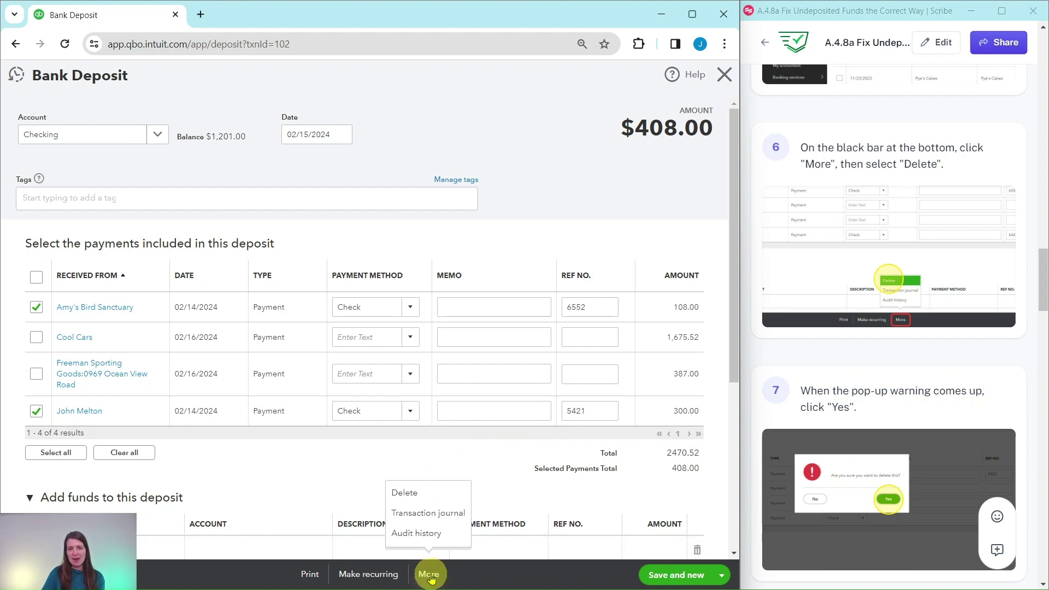
left_click(406, 495)
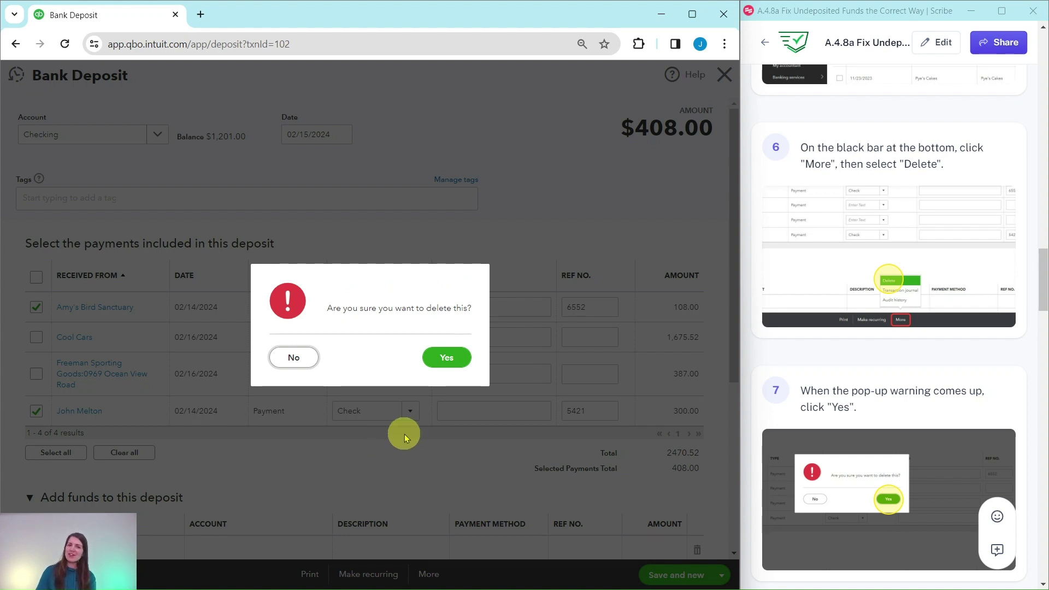
left_click(448, 359)
scroll(870, 384, "down", 9)
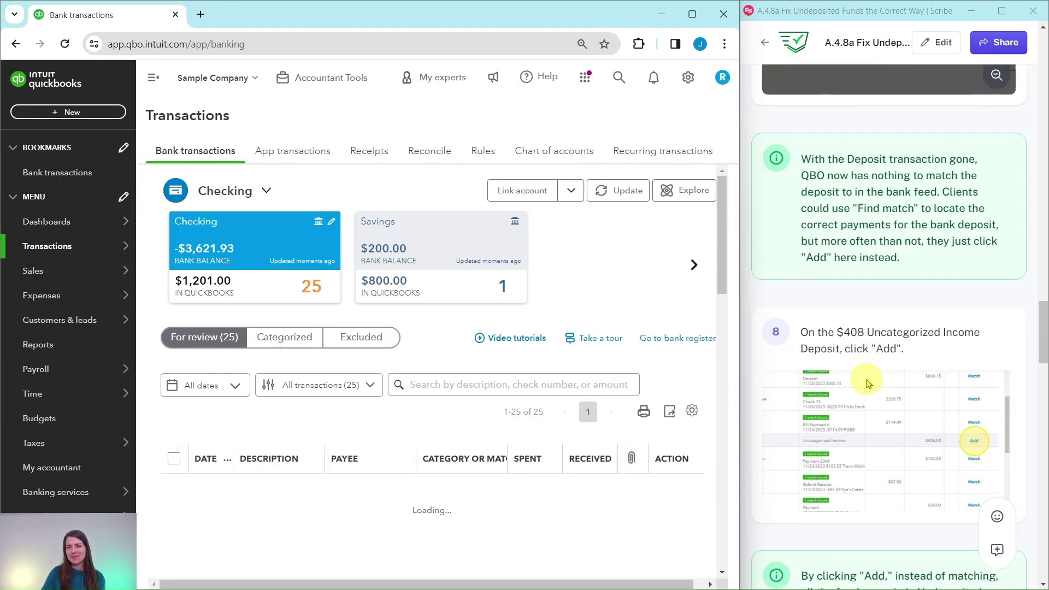
scroll(868, 393, "down", 1)
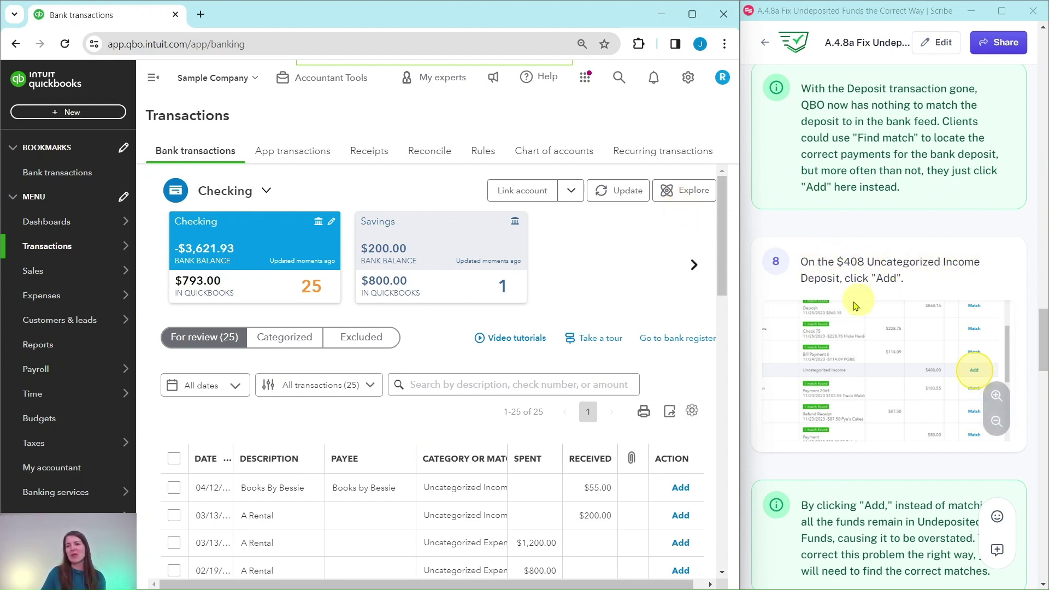
scroll(598, 301, "down", 5)
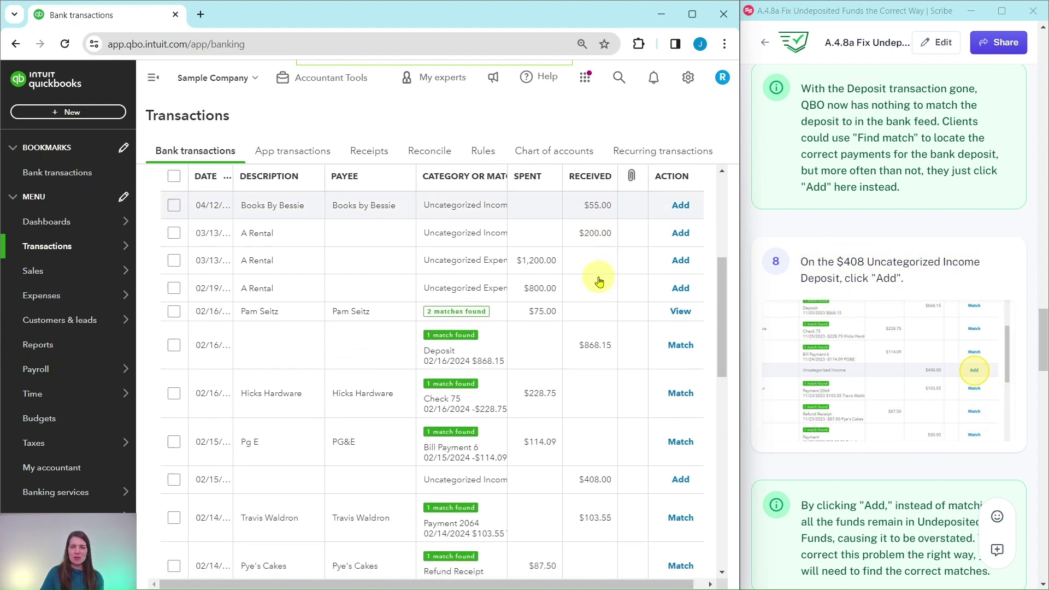
scroll(599, 281, "down", 3)
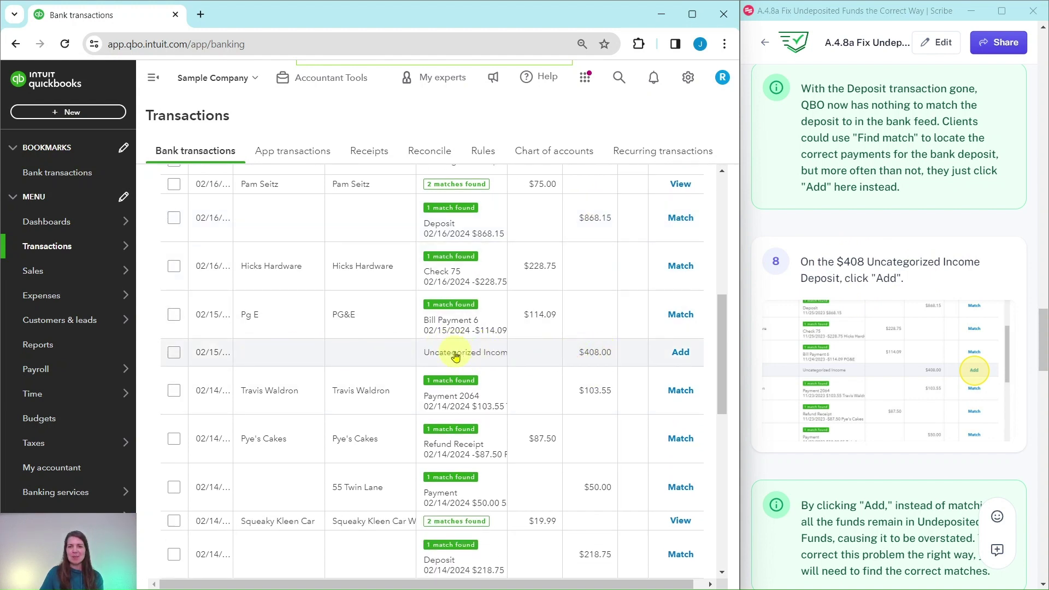
left_click(683, 353)
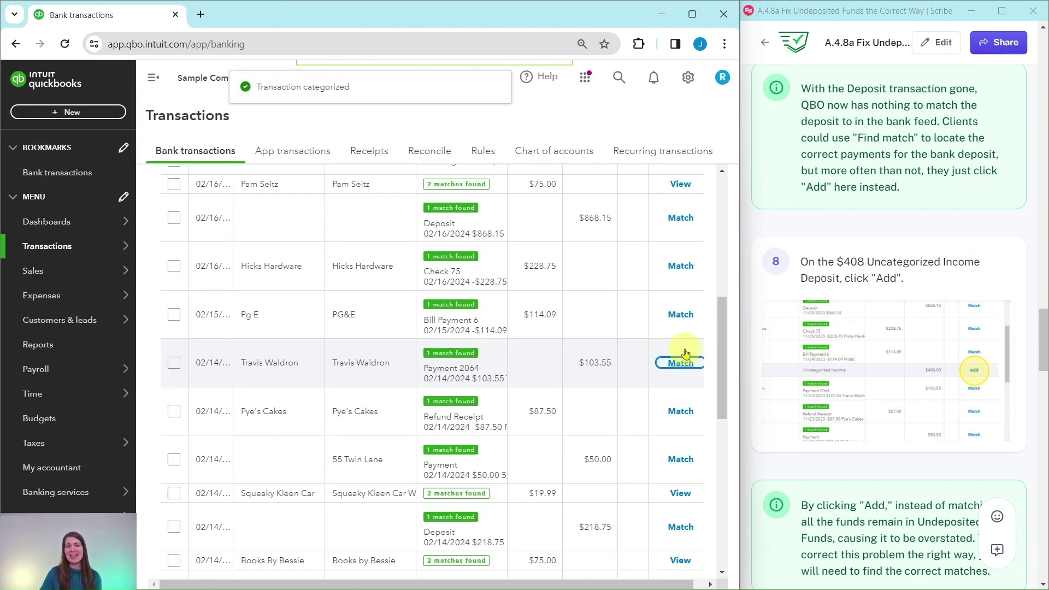
scroll(843, 262, "down", 5)
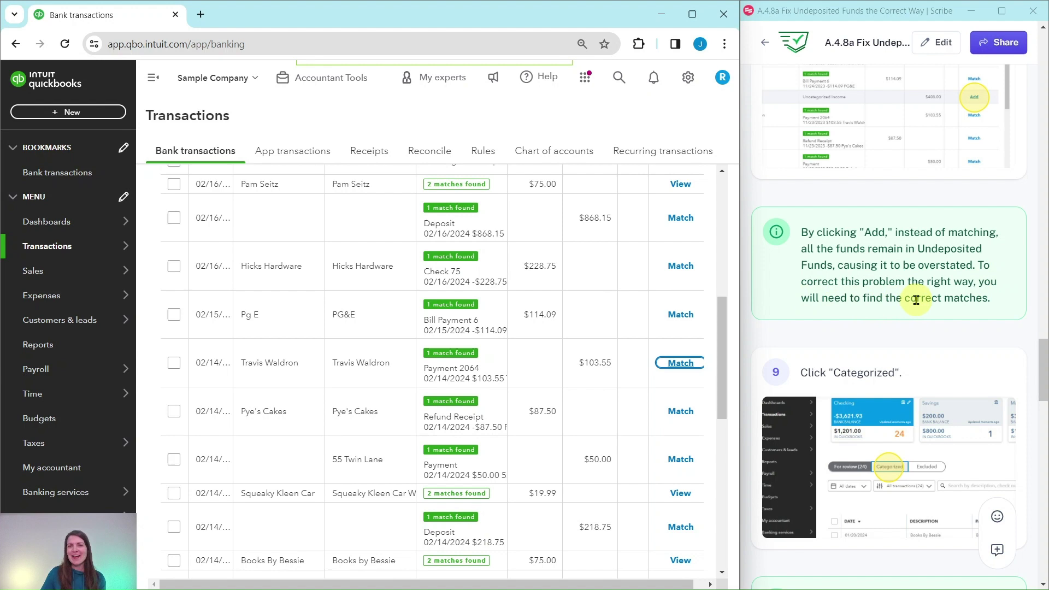
scroll(957, 297, "down", 3)
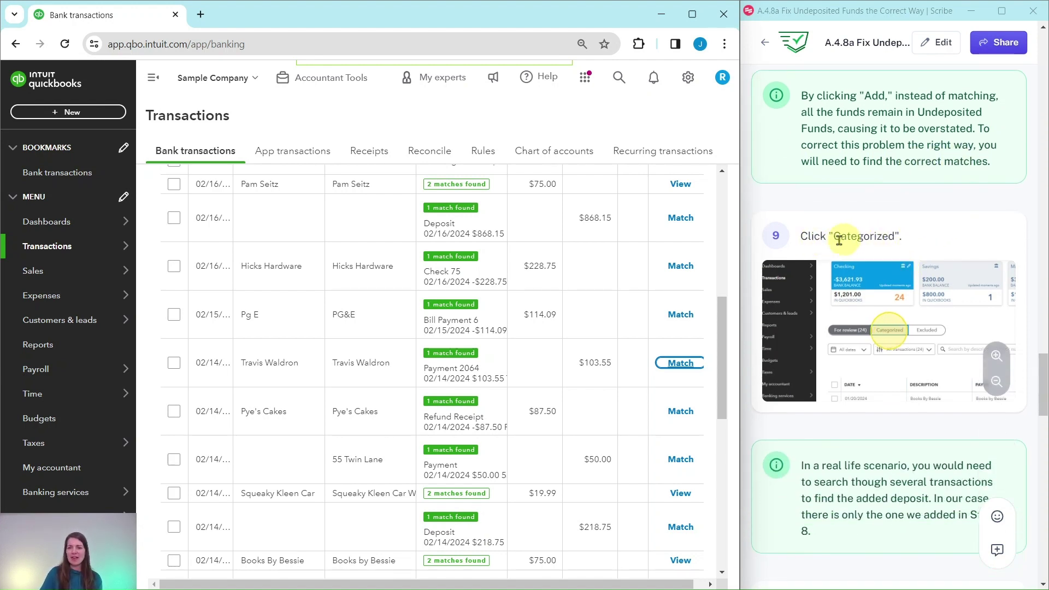
scroll(382, 316, "up", 5)
scroll(383, 319, "up", 3)
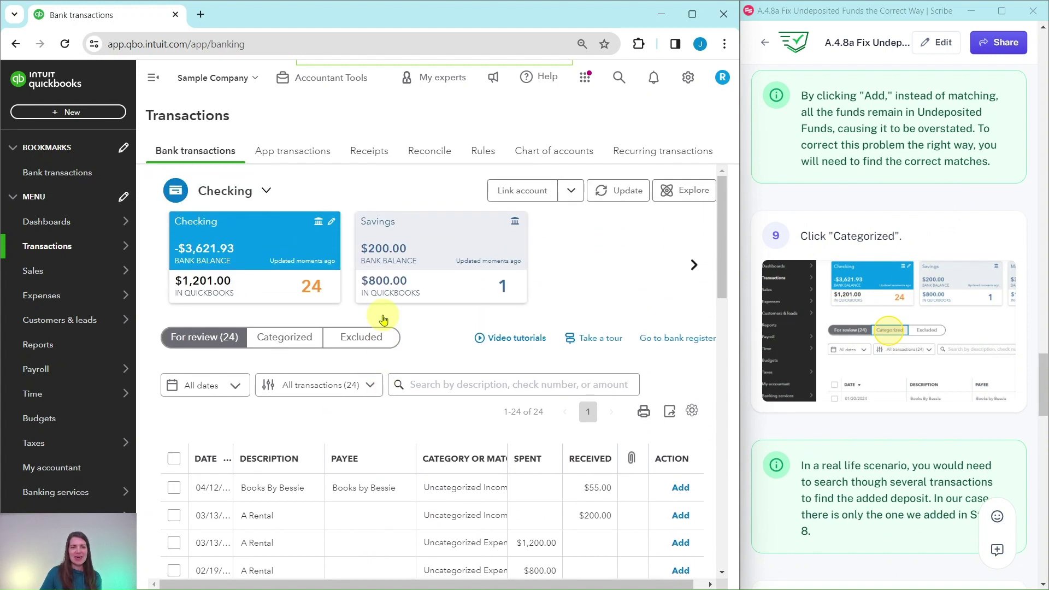
List the Categorized Checking transactions to find the 02/15/2024 $408.00 Uncategorized Income line
left_click(292, 339)
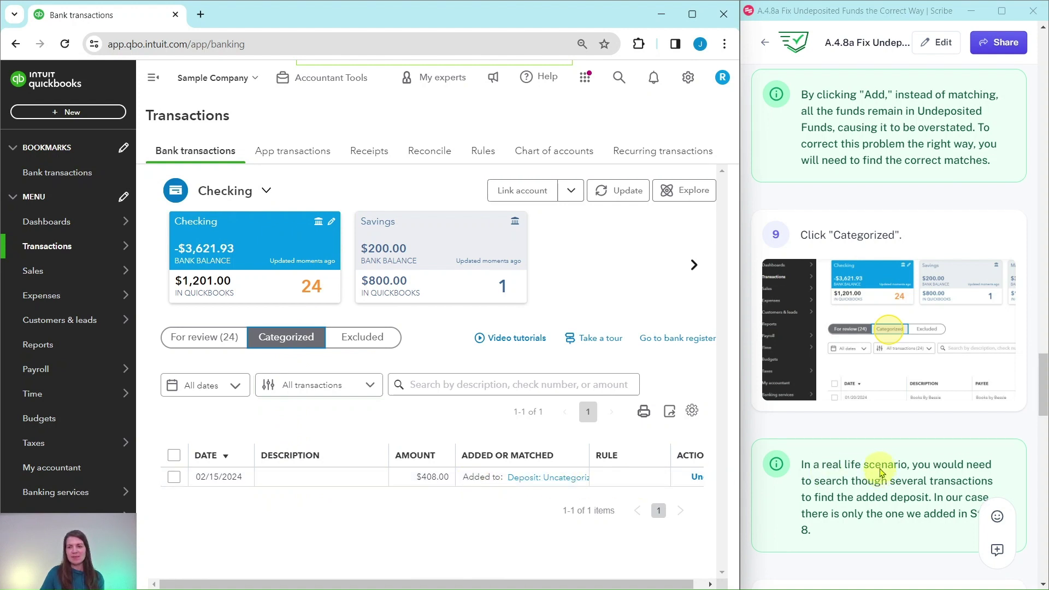
scroll(881, 473, "down", 3)
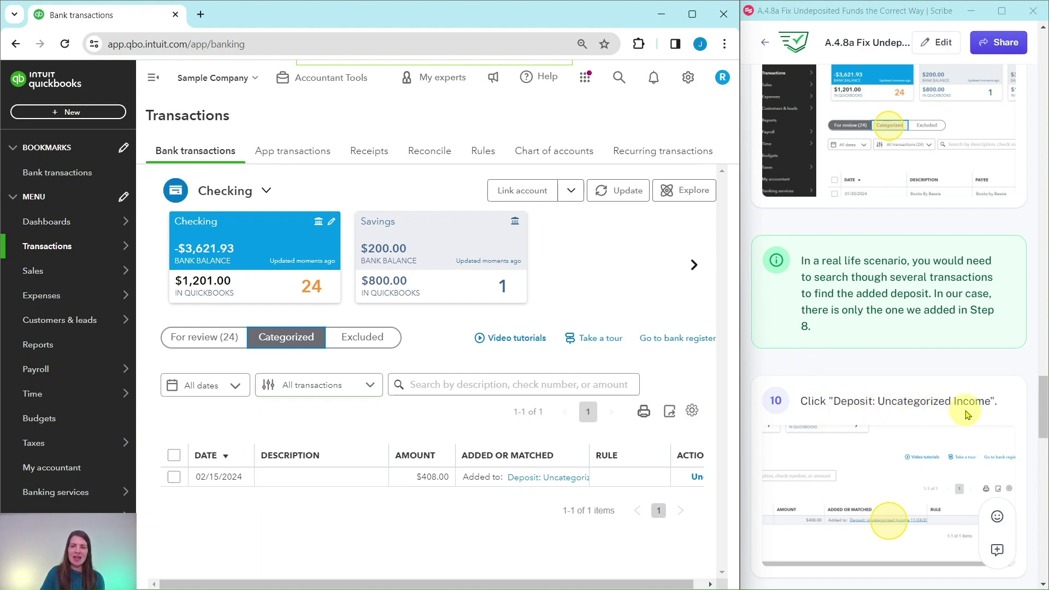
Open the $408.00 'Deposit: Uncategorized Income' Bank Deposit and review its undeposited payments
left_click(526, 481)
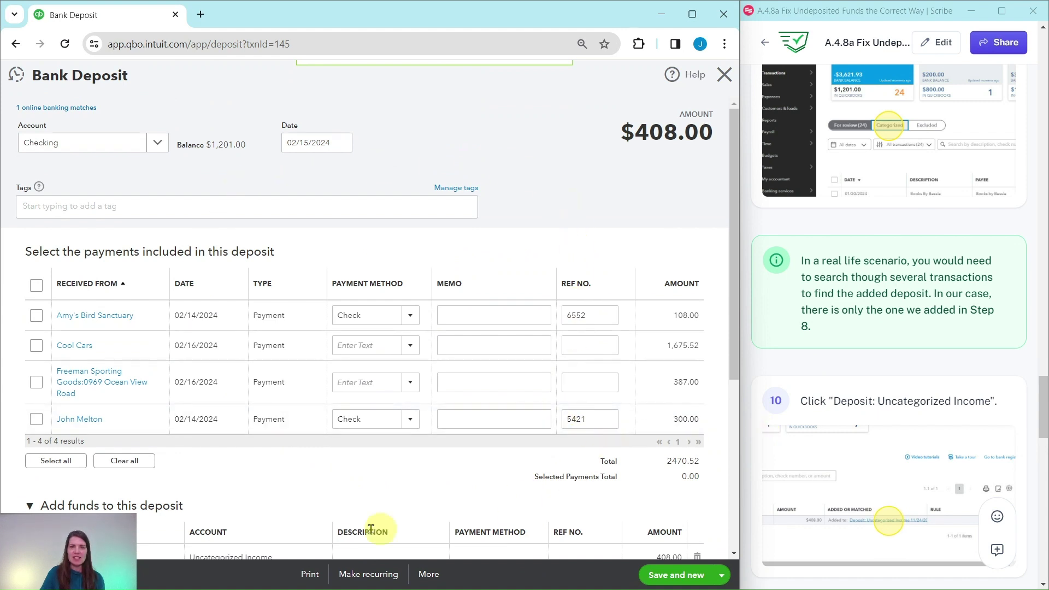
scroll(877, 372, "down", 7)
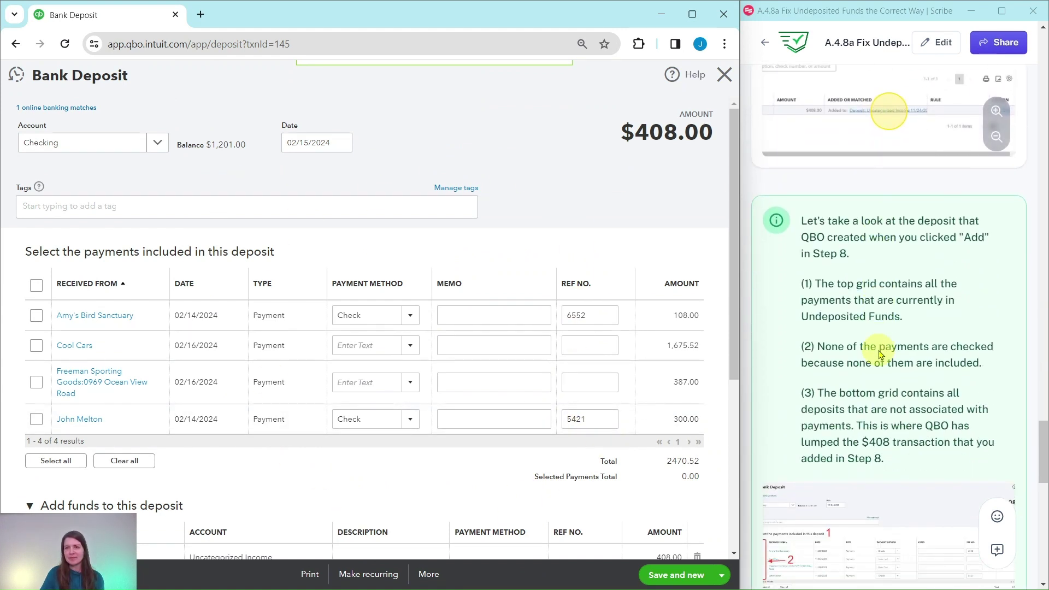
scroll(881, 354, "down", 1)
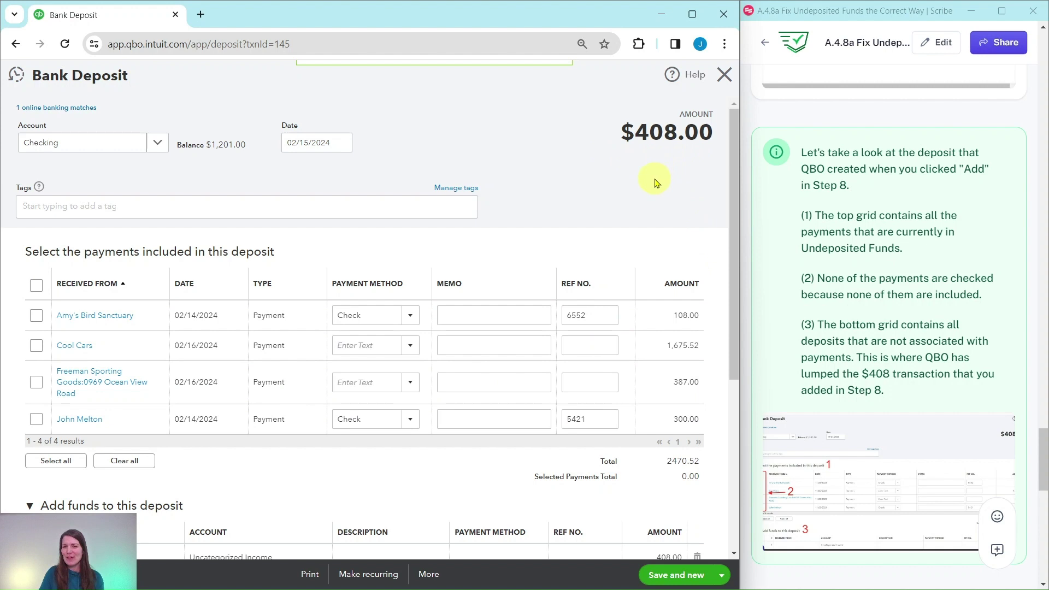
scroll(565, 160, "down", 5)
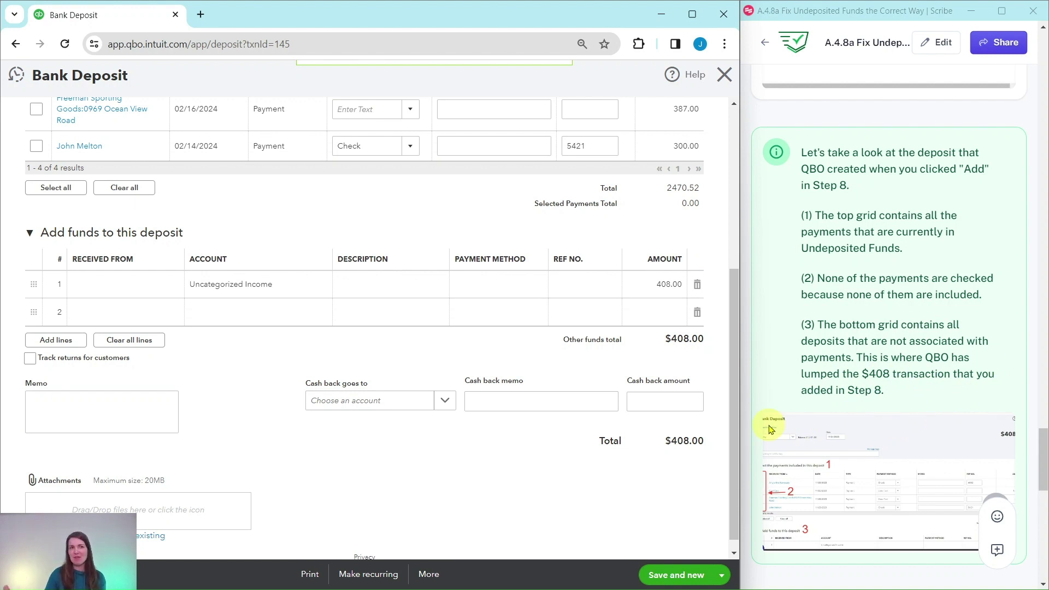
scroll(474, 339, "up", 4)
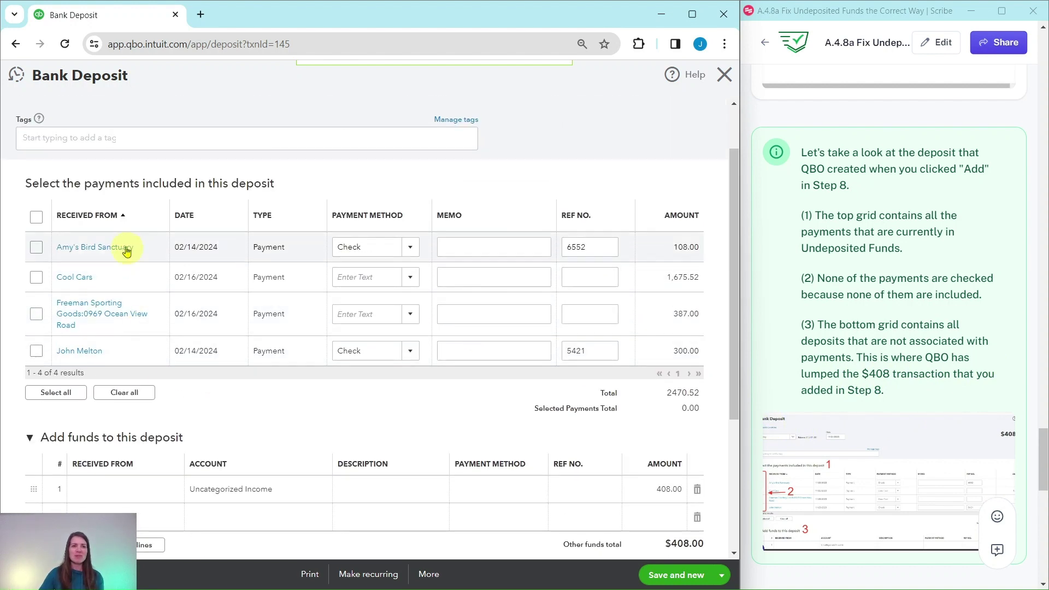
scroll(405, 462, "down", 4)
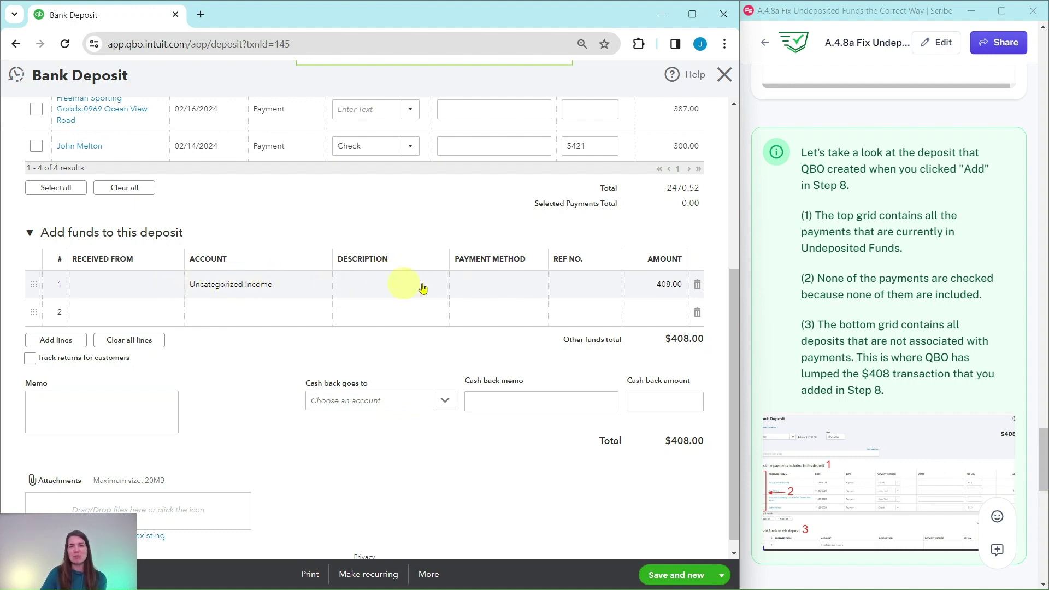
scroll(931, 328, "down", 8)
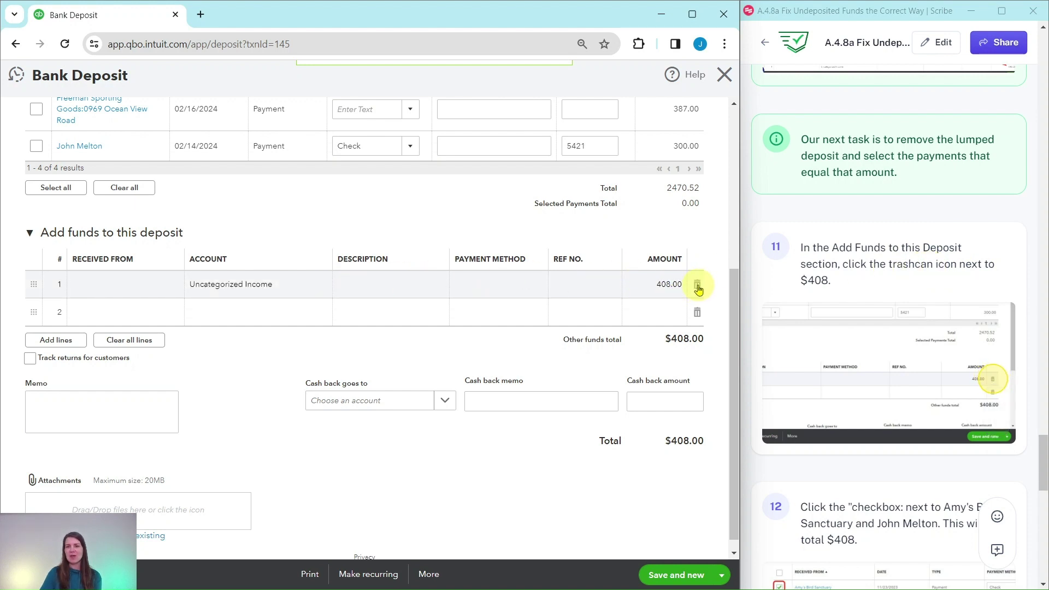
Replace the 408.00 Uncategorized Income line with the 108.00 and 300.00 undeposited payments
left_click(698, 285)
scroll(570, 373, "up", 1)
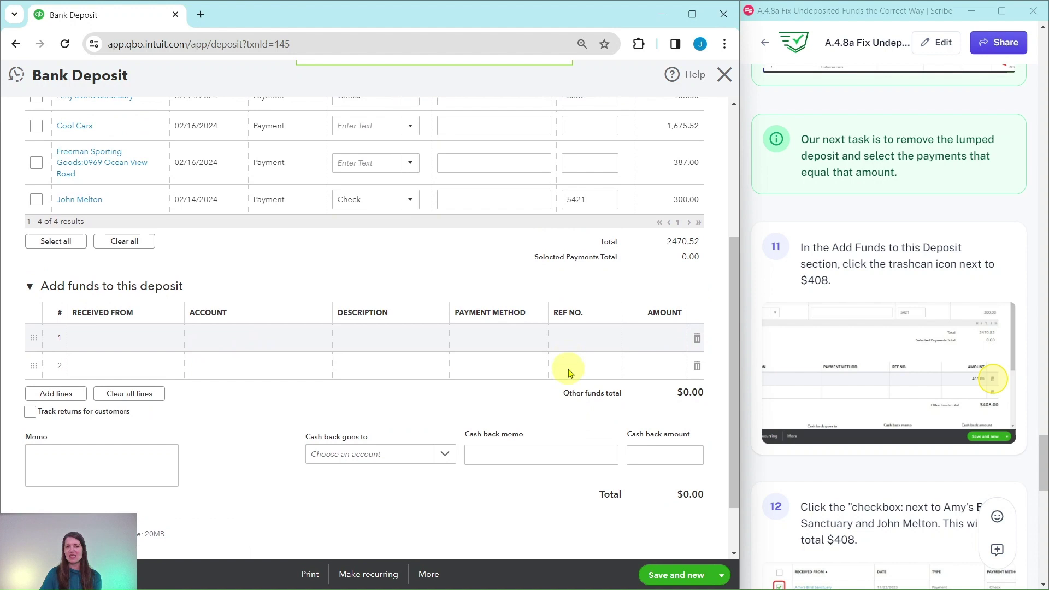
scroll(570, 373, "up", 4)
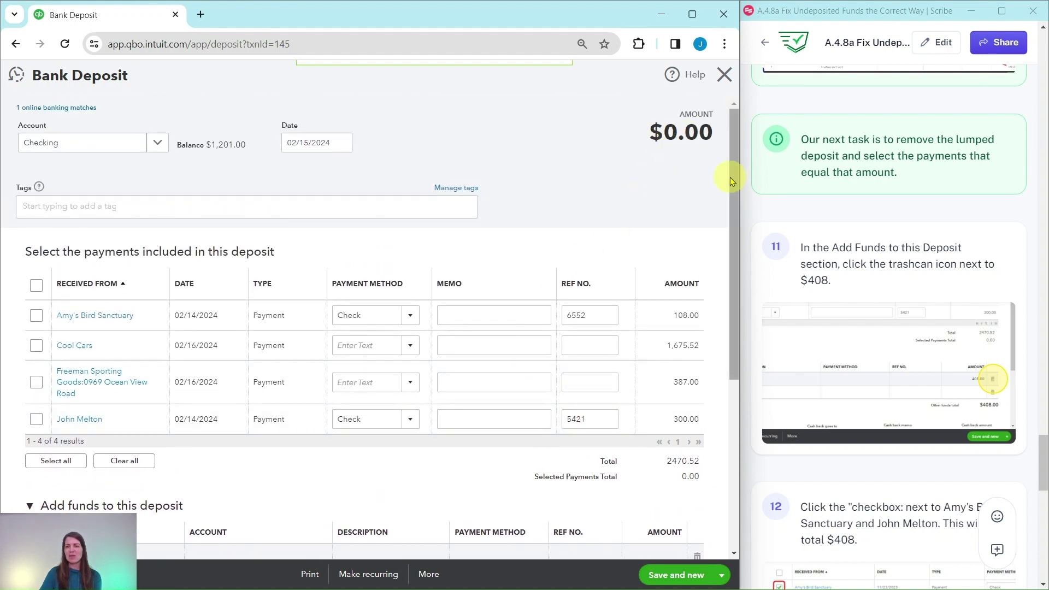
scroll(833, 292, "down", 6)
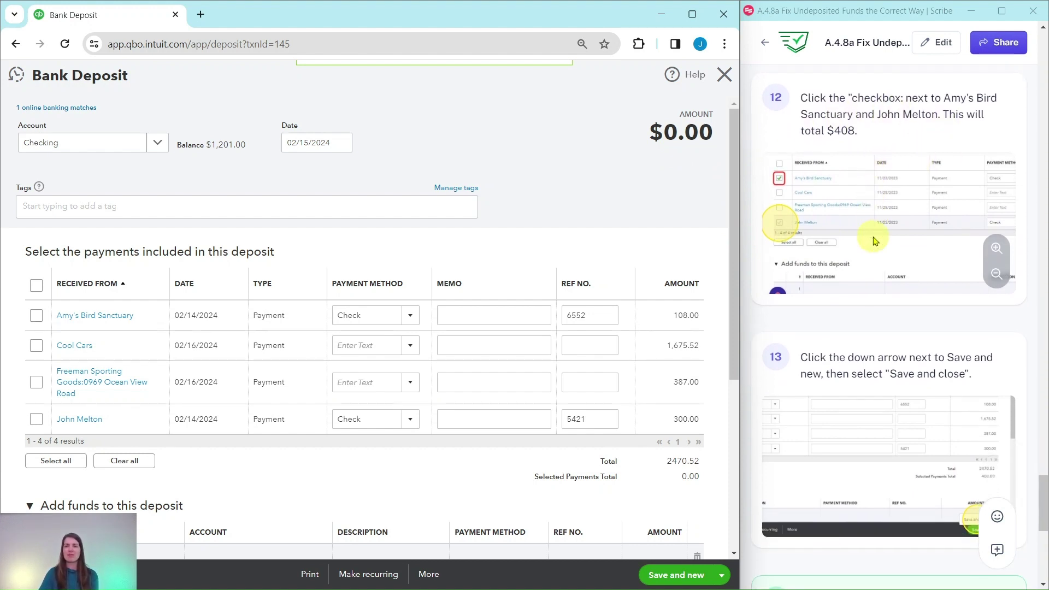
scroll(877, 241, "down", 2)
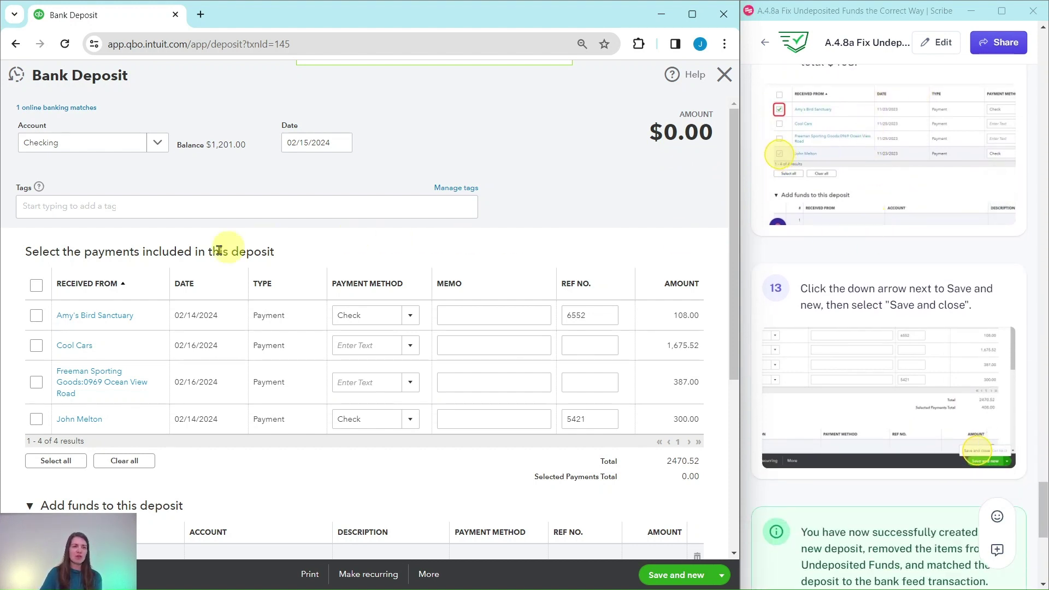
left_click(36, 317)
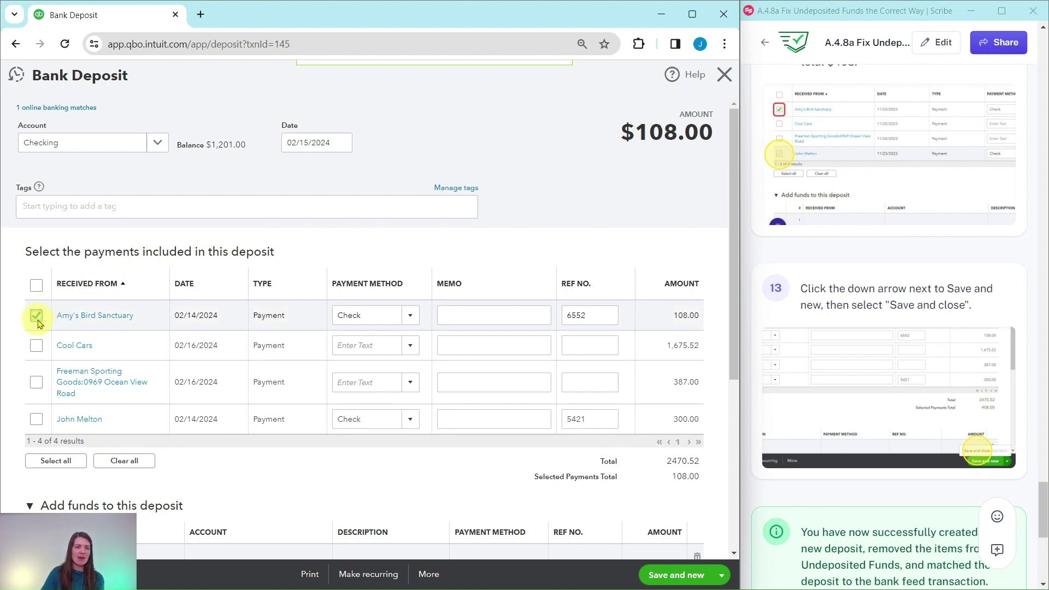
left_click(36, 421)
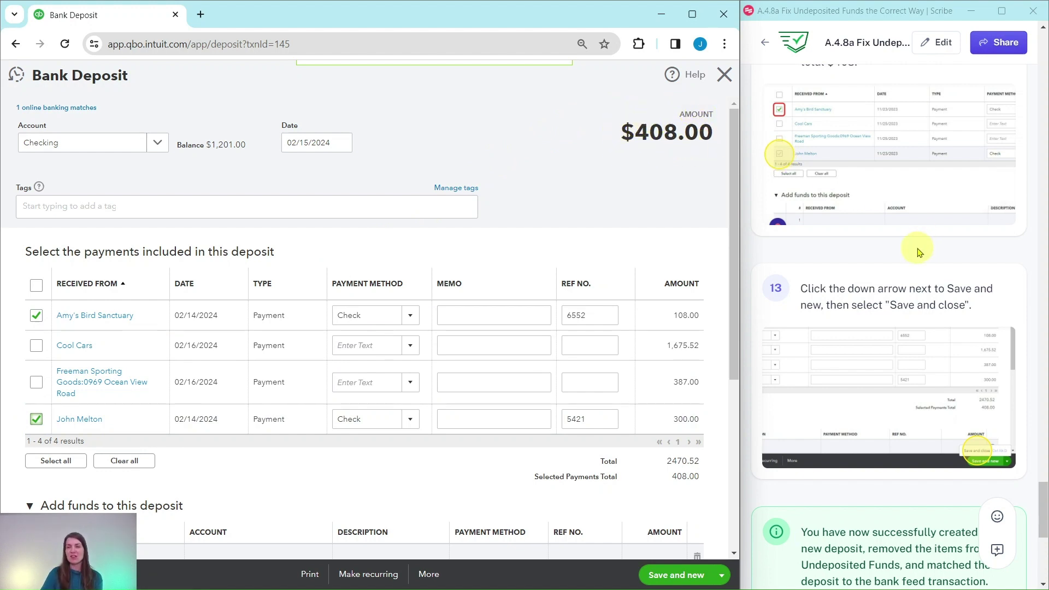
scroll(914, 247, "down", 2)
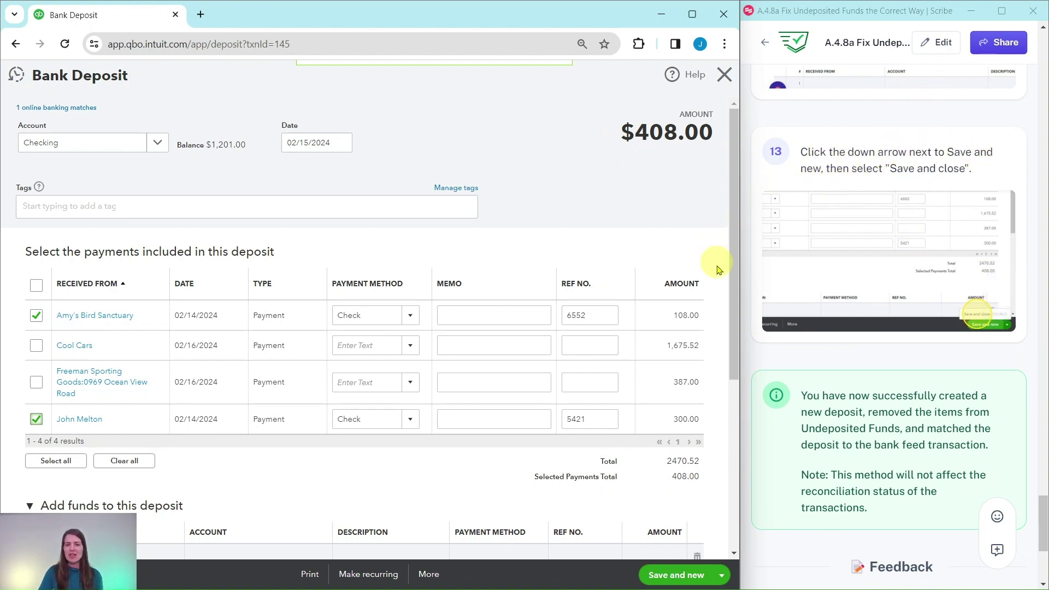
Save and close the $408.00 deposit, now listed as Deposit: Split income
left_click(723, 577)
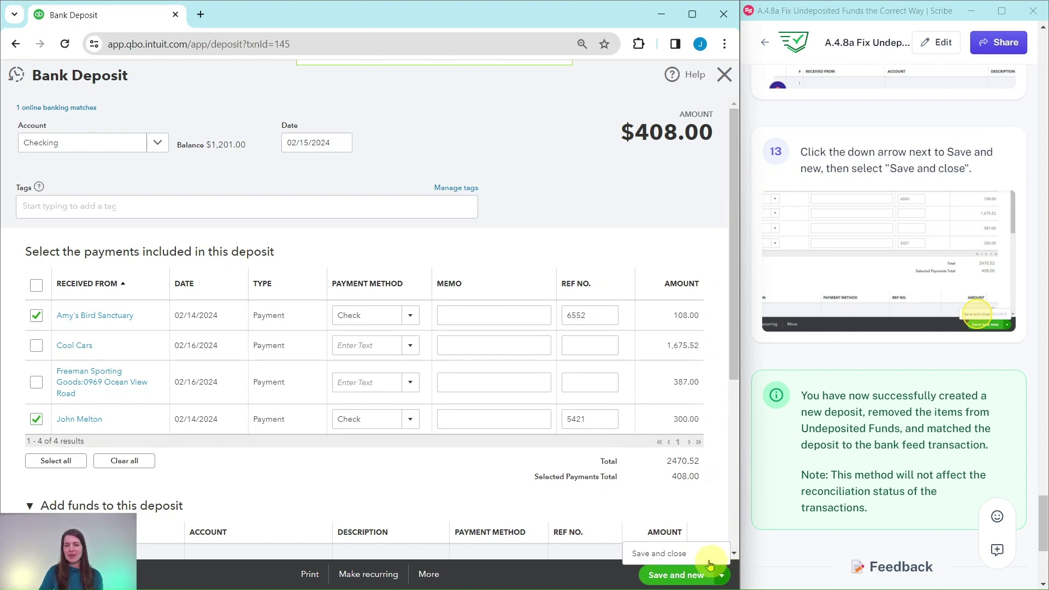
left_click(657, 554)
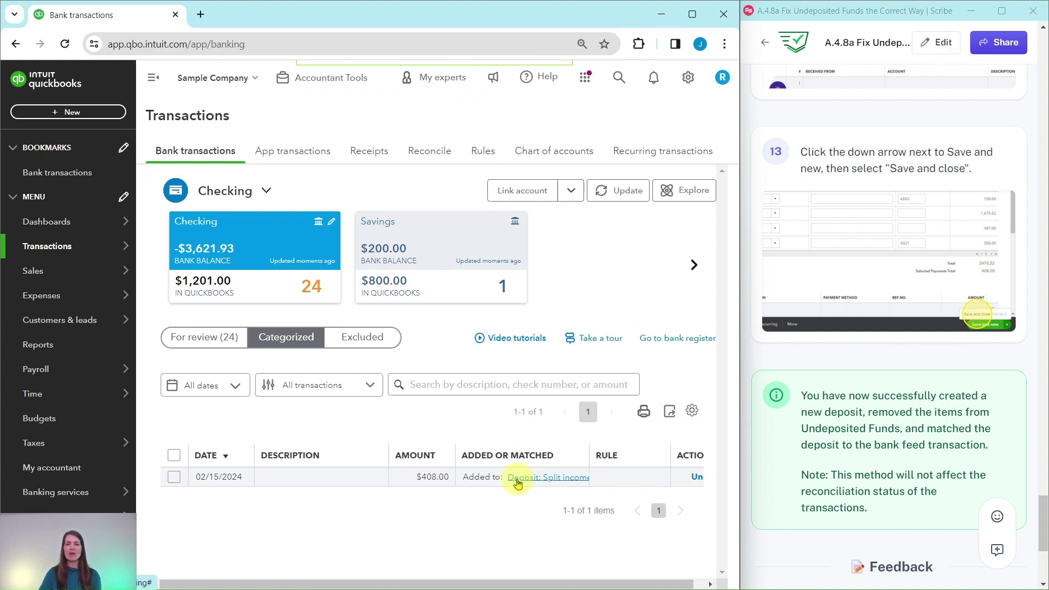
scroll(861, 429, "down", 1)
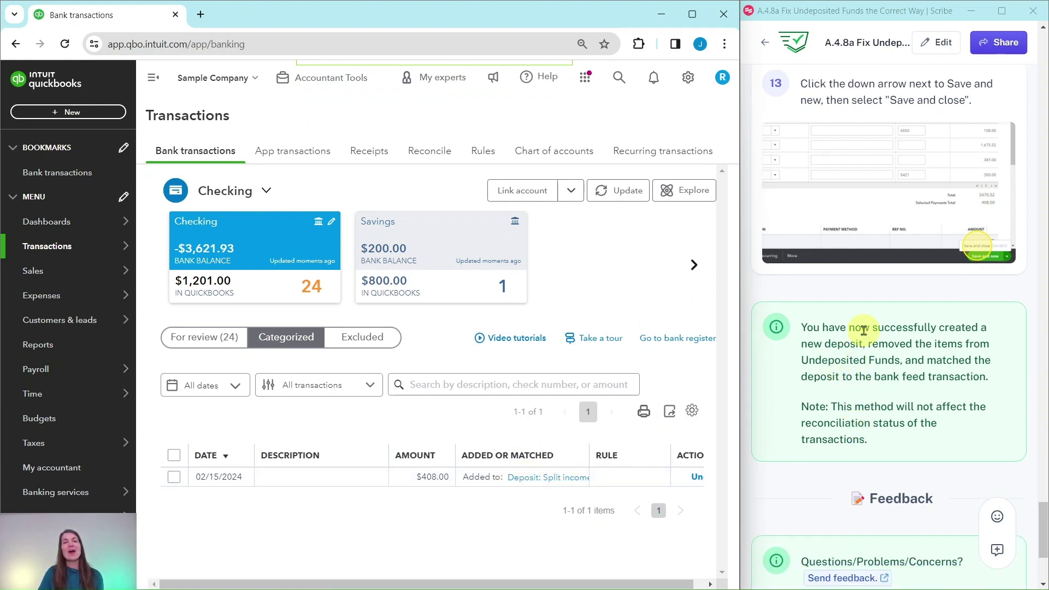